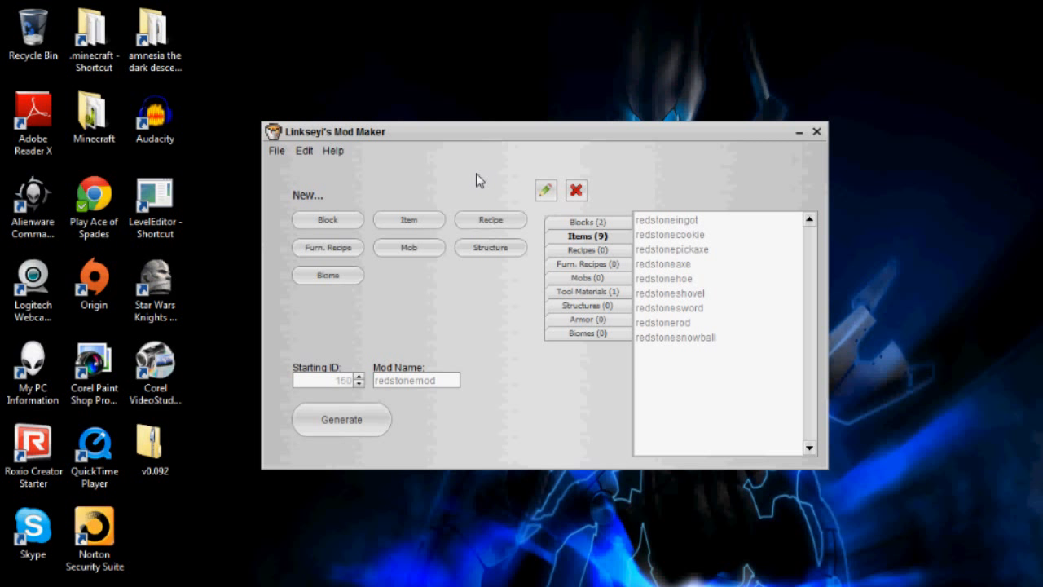
- Start a new armor material named redstonearmormat with a reduction of 8 and an enchantability of 12
click(423, 222)
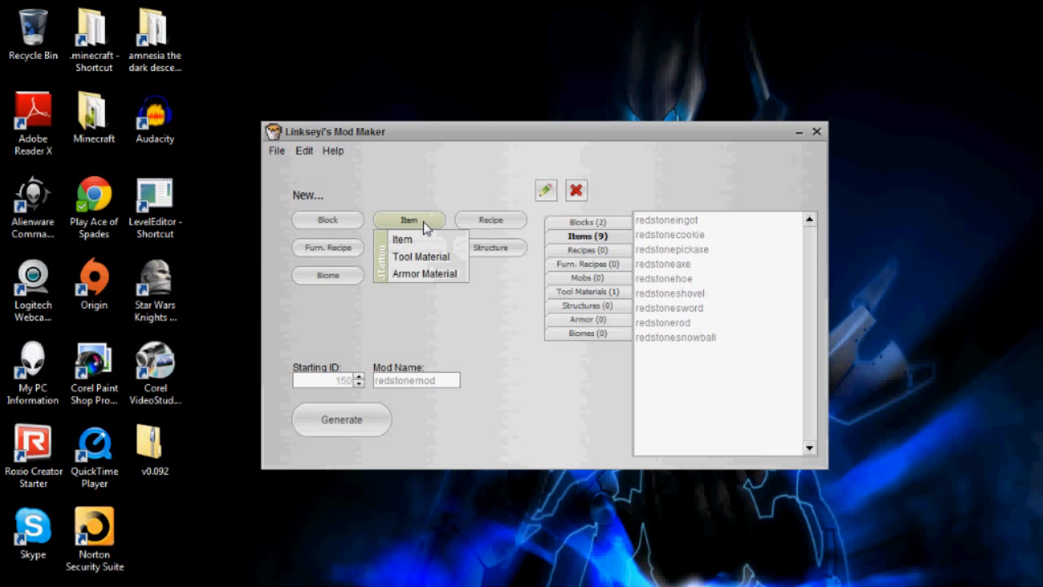
click(414, 274)
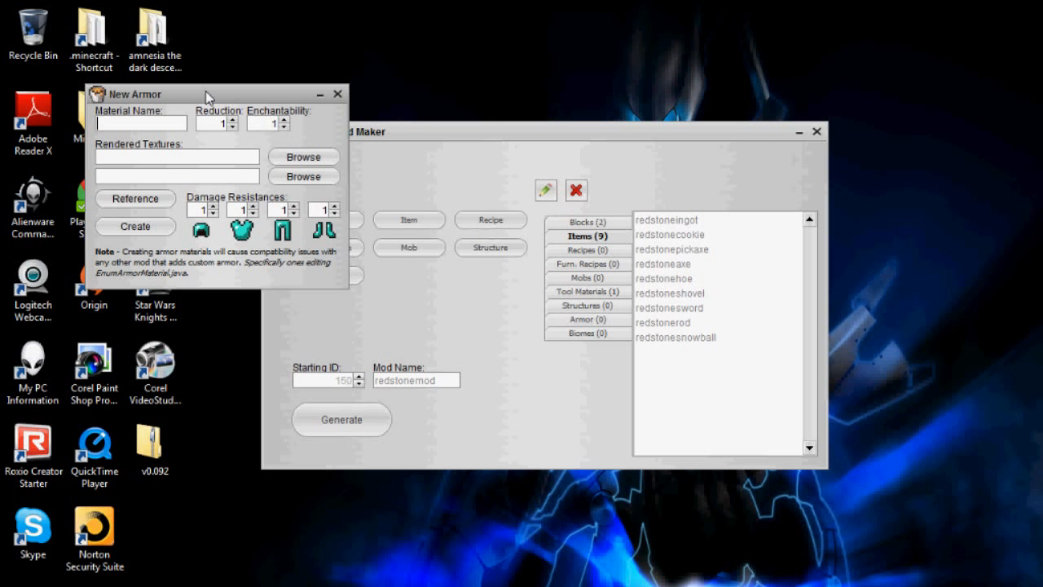
text(redstonearmormat)
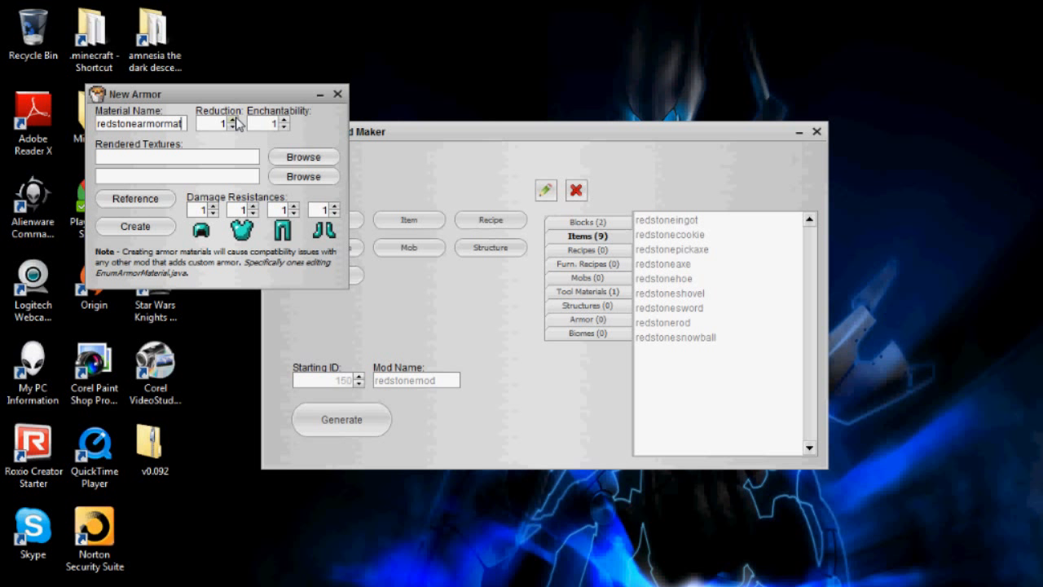
mouse_move(237, 123)
click(223, 126)
key(BackSpace)
text(8)
mouse_move(287, 126)
text(2)
- View the reference folder holding the example diamond armor textures, and close it again
click(141, 200)
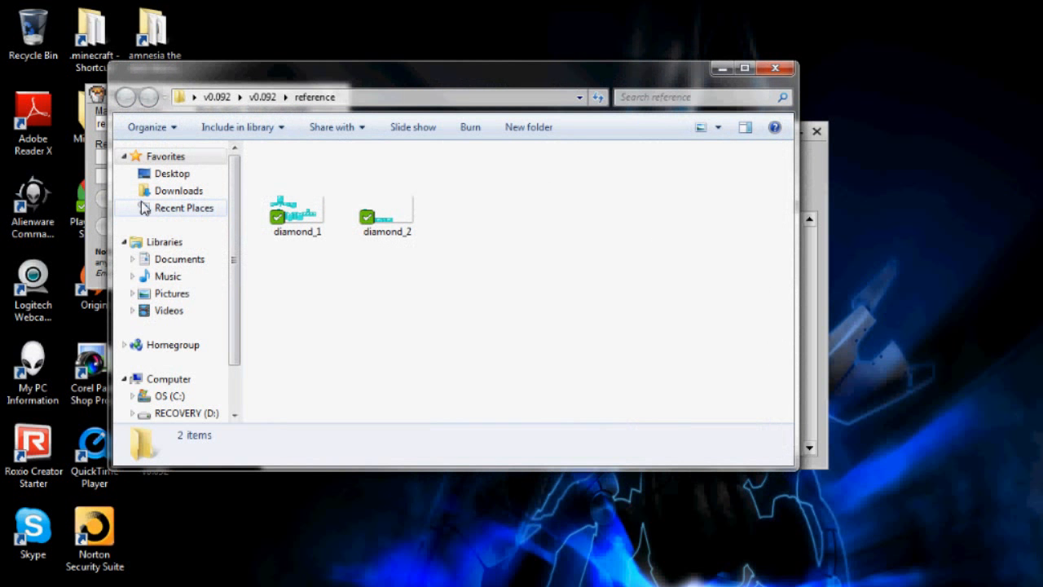
drag(237, 84, 269, 71)
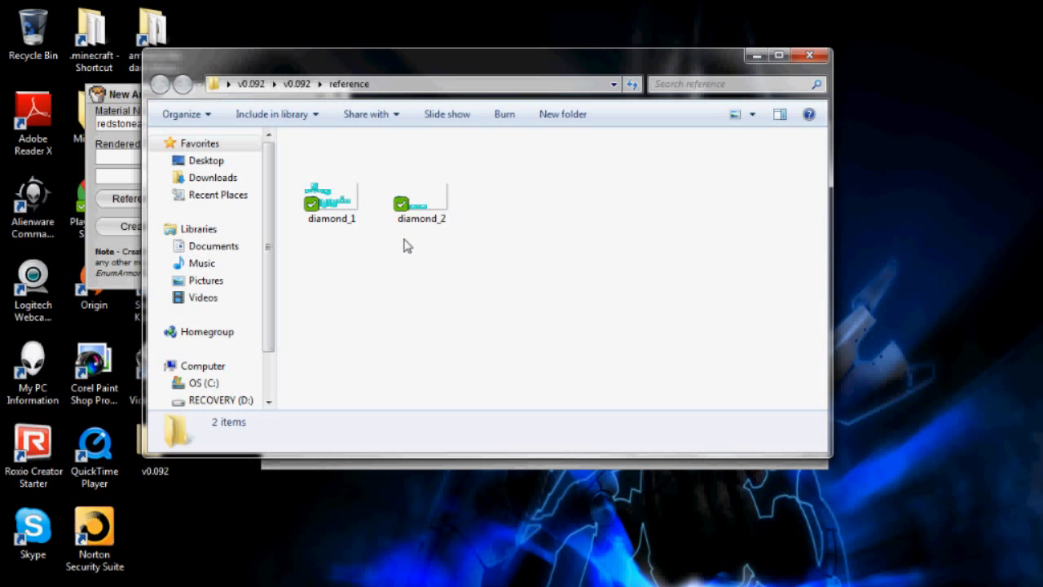
click(809, 55)
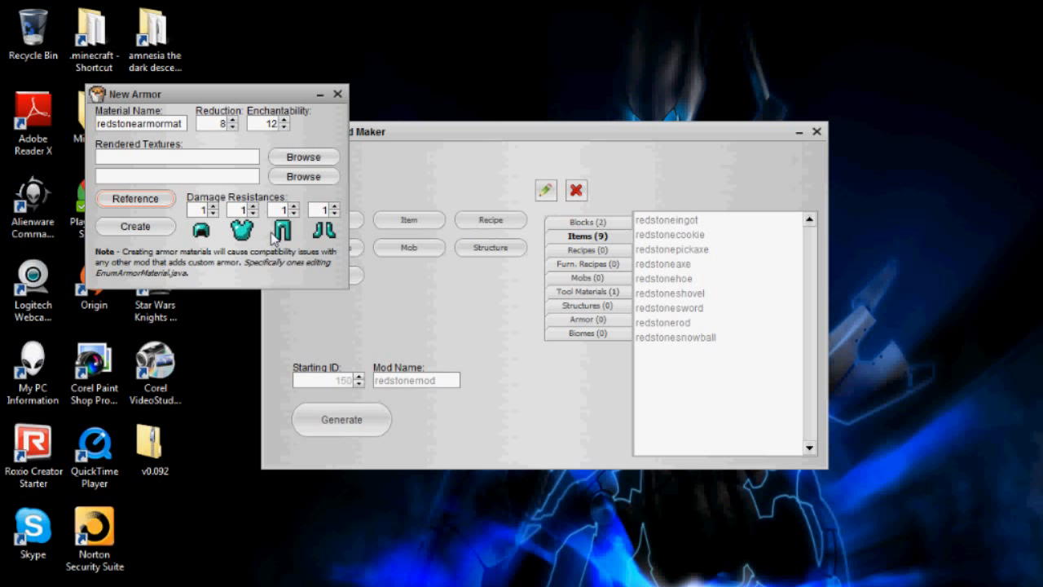
- Load redstonebodyarmor1.png and redstonebodyarmor2.png from the desktop Textures folder as the material's two rendered textures
click(303, 156)
click(340, 85)
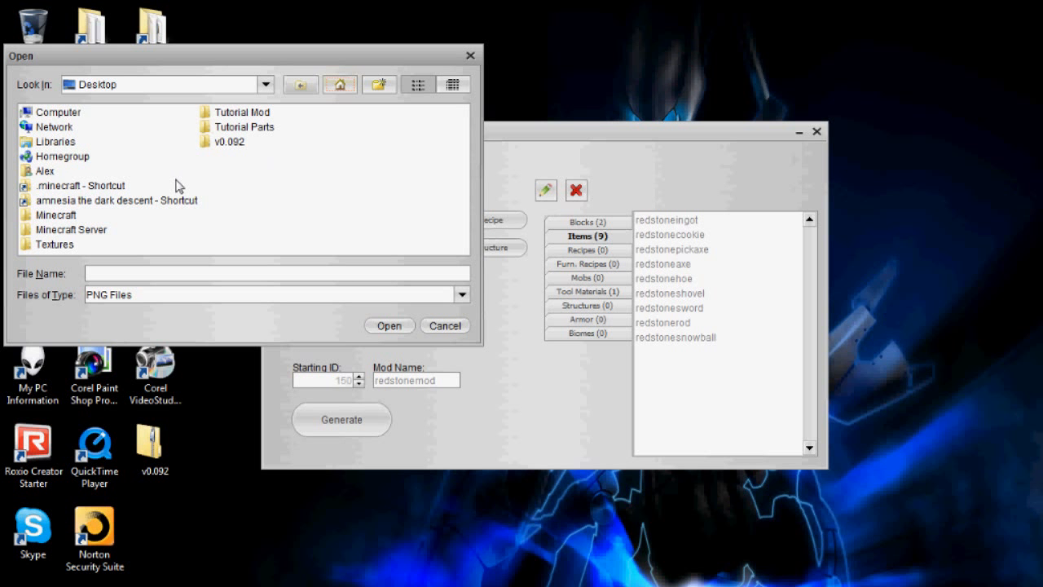
double_click(64, 245)
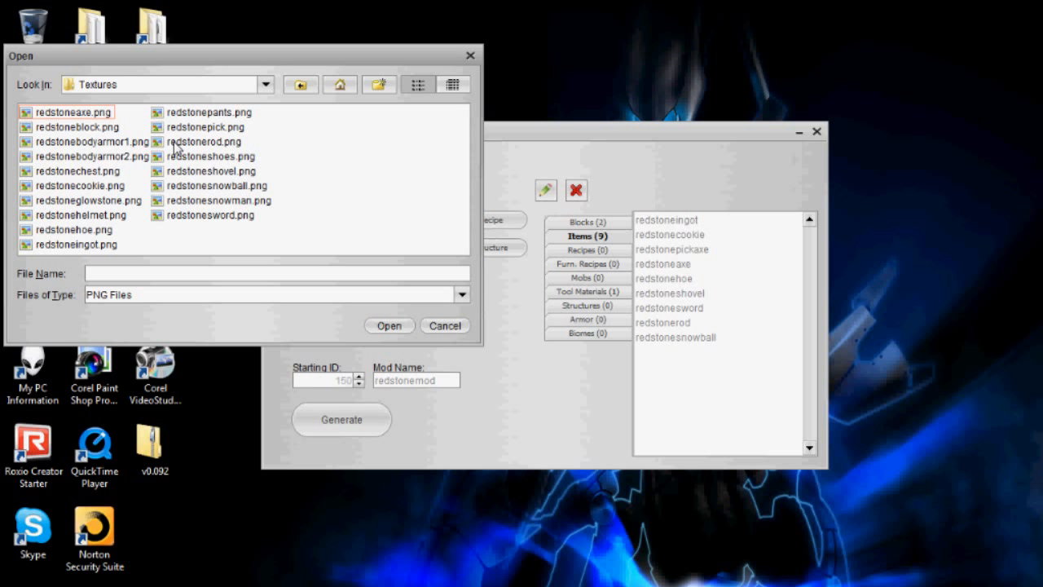
click(70, 142)
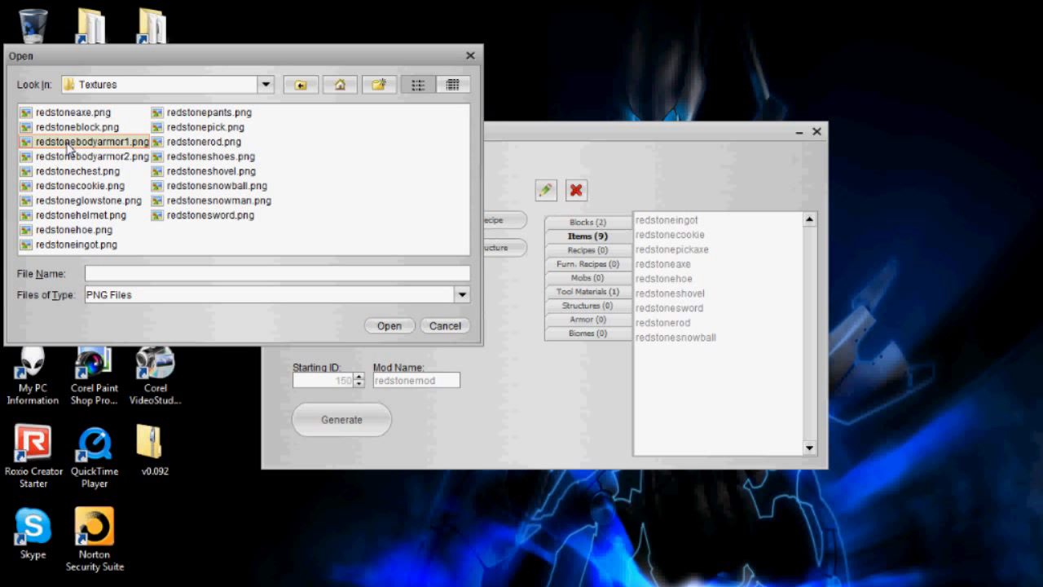
click(388, 326)
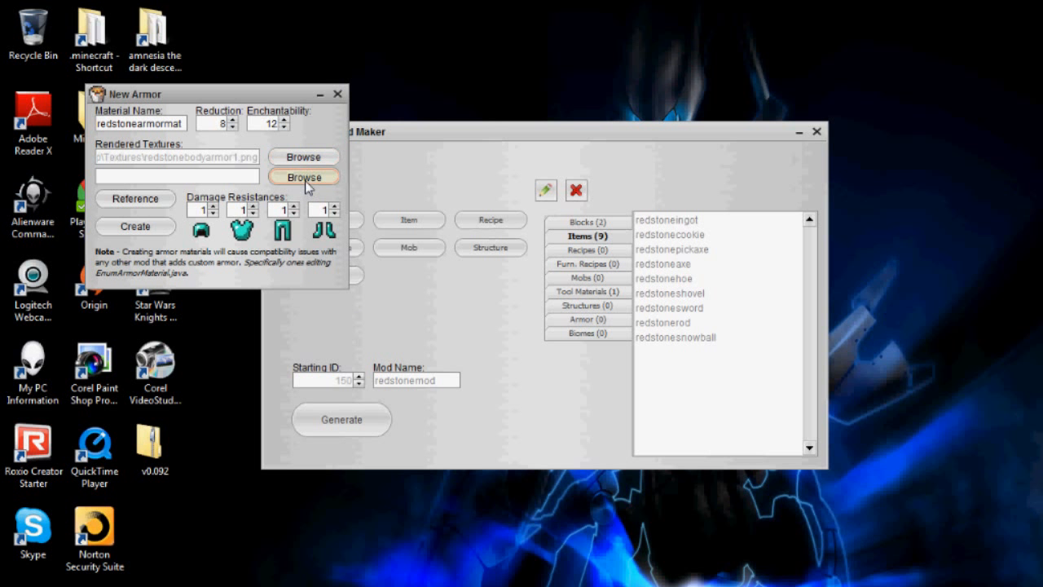
click(305, 178)
click(91, 155)
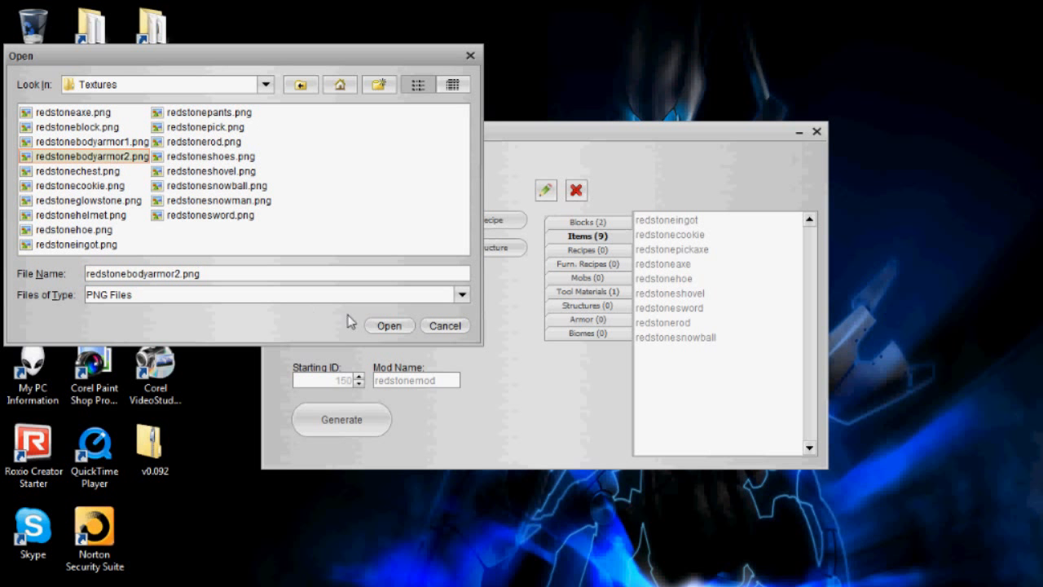
click(388, 326)
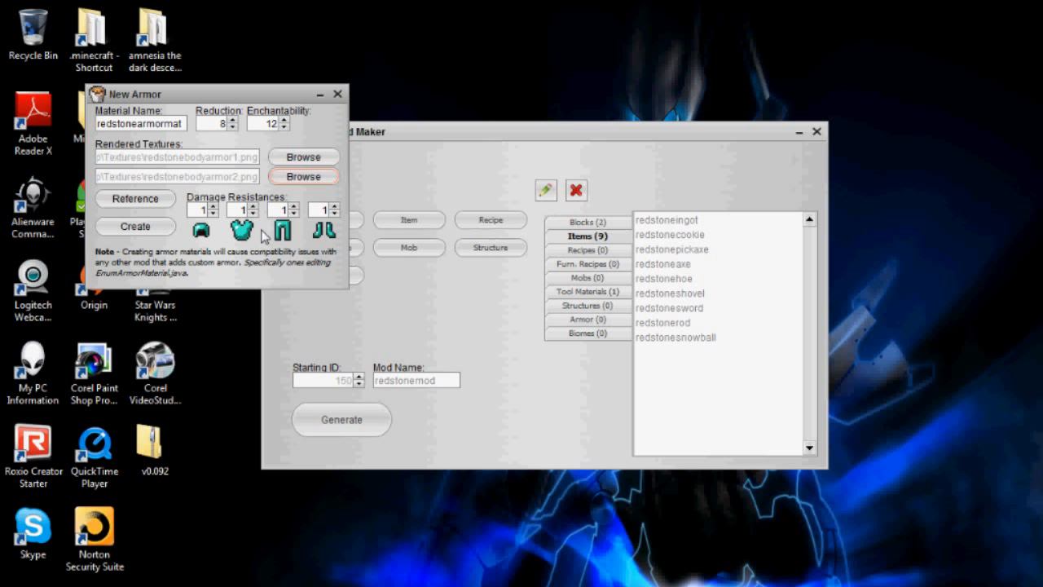
- Set the armor material's helmet damage resistance to 3
click(214, 206)
click(214, 206)
click(213, 206)
click(214, 206)
click(214, 206)
click(214, 206)
click(214, 214)
click(214, 214)
click(214, 214)
click(214, 213)
click(214, 213)
click(214, 214)
click(214, 214)
click(213, 213)
click(213, 208)
- Set the damage resistances to 6 for the chestplate, 4 for the leggings and 2 for the boots, and create the armor material
click(252, 207)
click(253, 207)
click(252, 207)
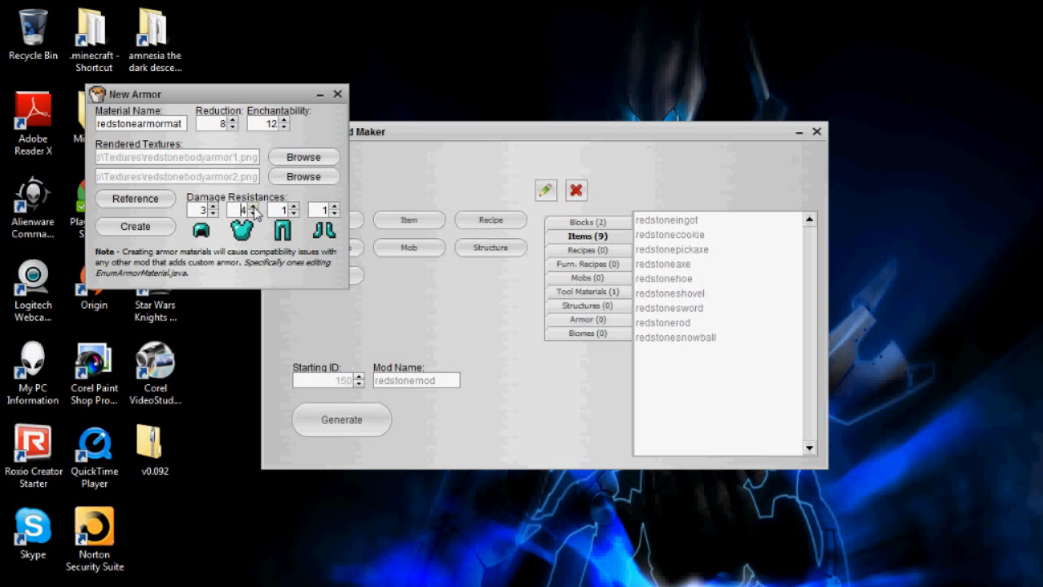
click(294, 206)
click(253, 207)
click(294, 207)
click(294, 207)
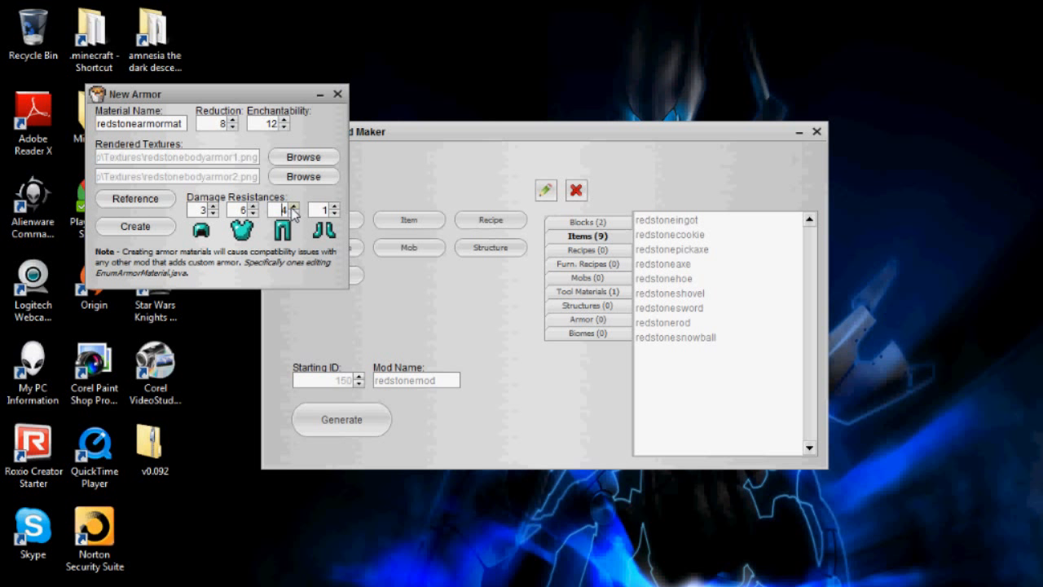
click(334, 207)
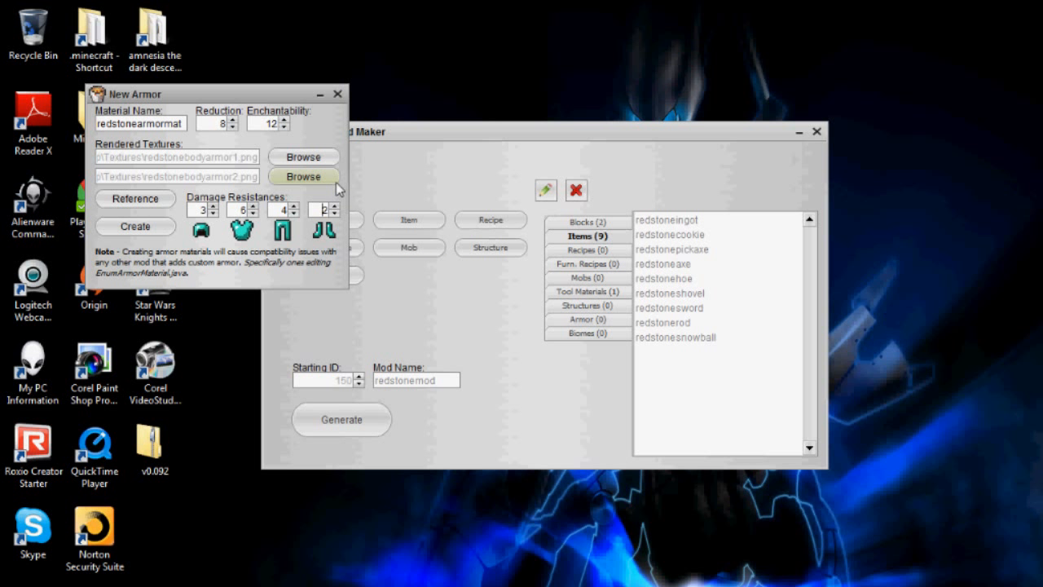
click(159, 227)
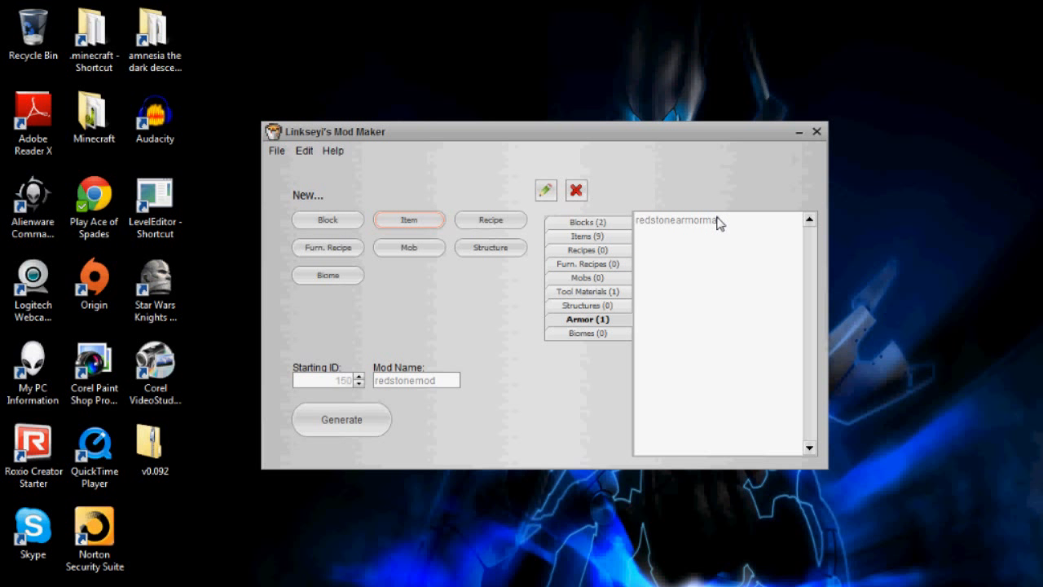
- Start a new armor item of type Helmet that uses the redstone armor material
click(429, 223)
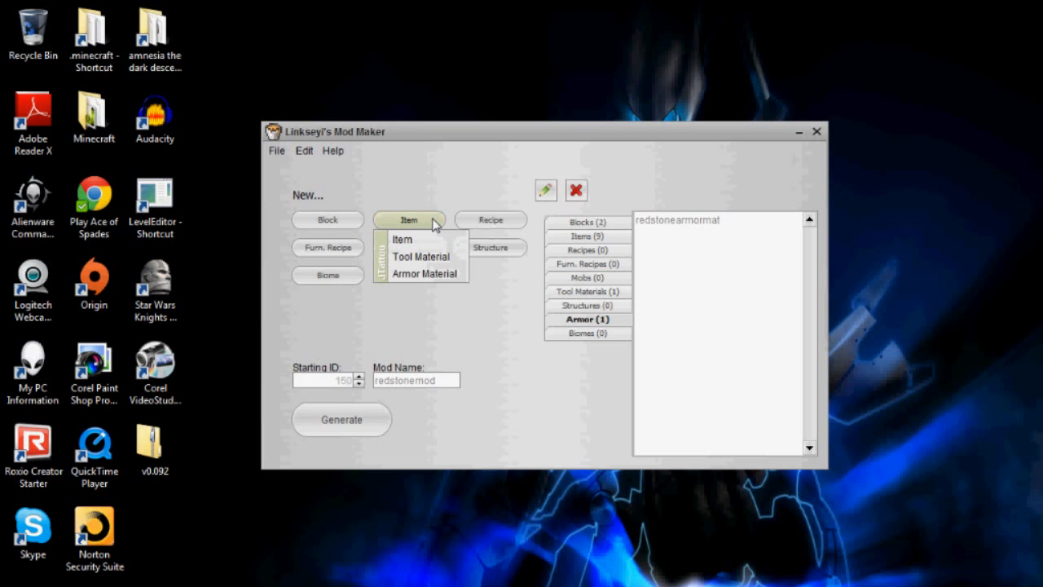
click(434, 243)
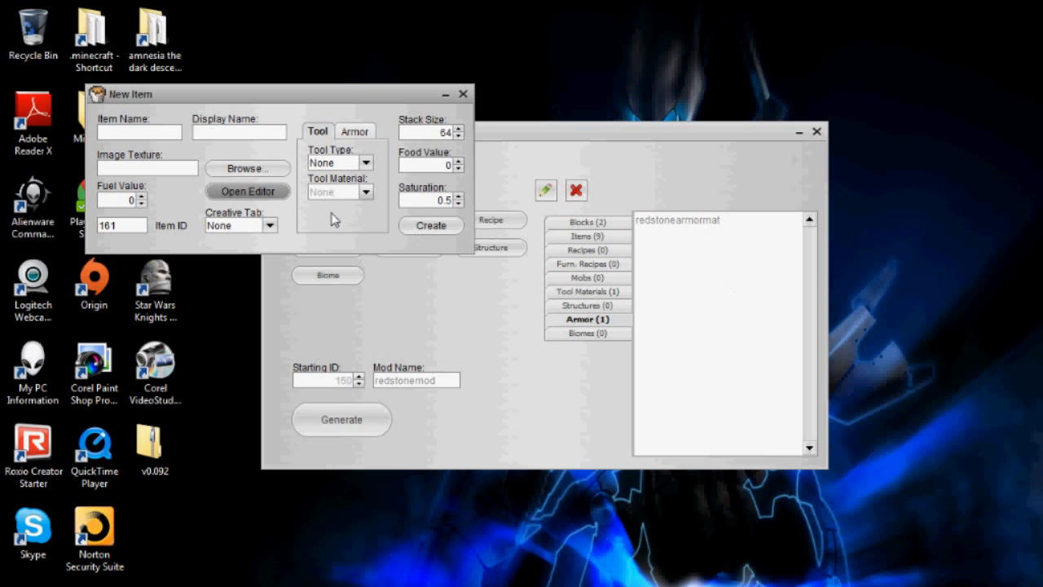
click(353, 134)
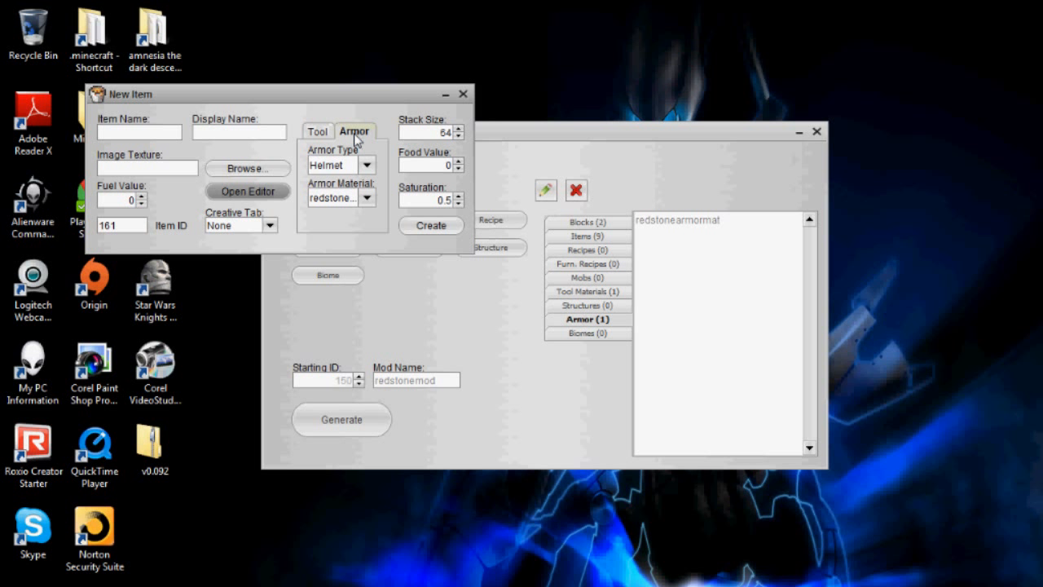
click(367, 199)
click(365, 216)
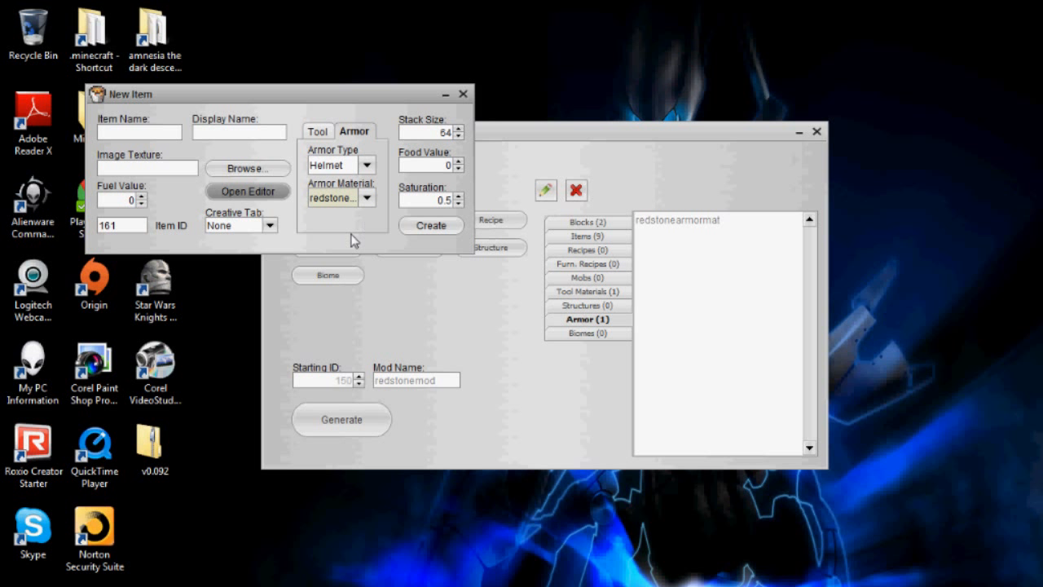
- Name the helmet item redstonehelmet with the display name "Redstone Helmet"
click(99, 132)
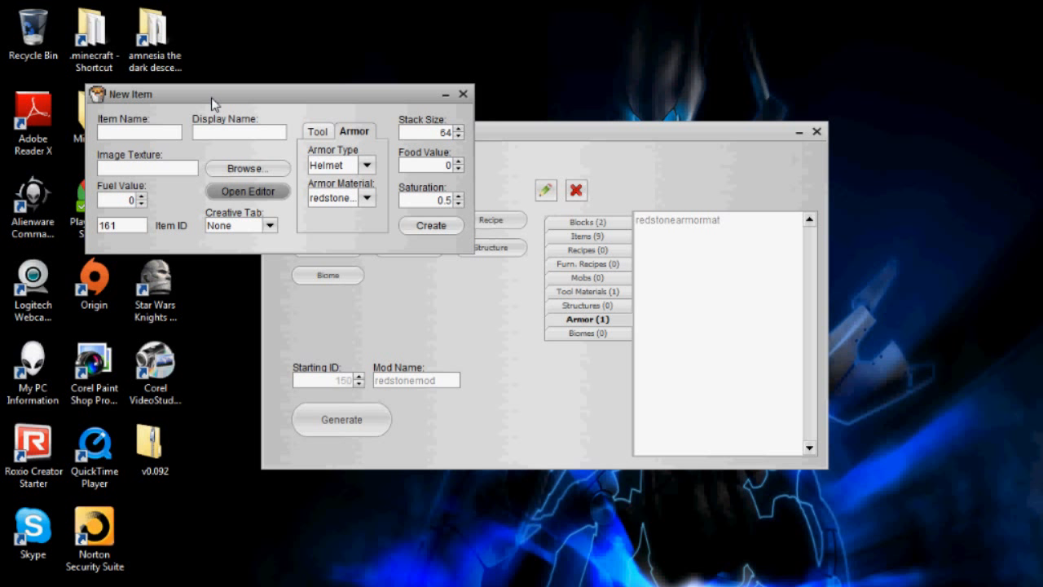
text(redstonehelmet)
key(Tab)
text(Redstone Helmet)
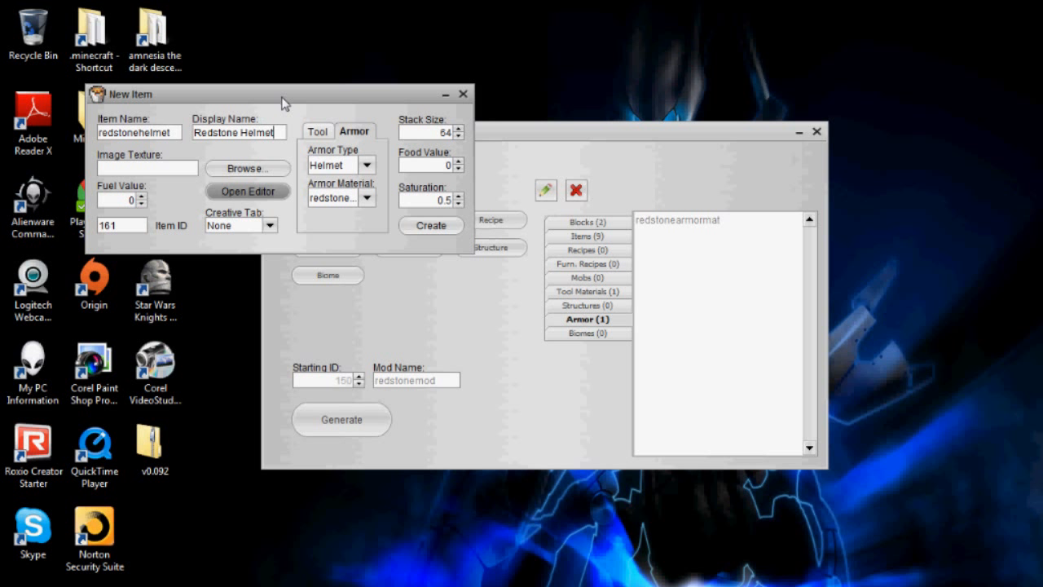
- Load redstonehelmet.png from the desktop Textures folder as the helmet's image texture
click(247, 168)
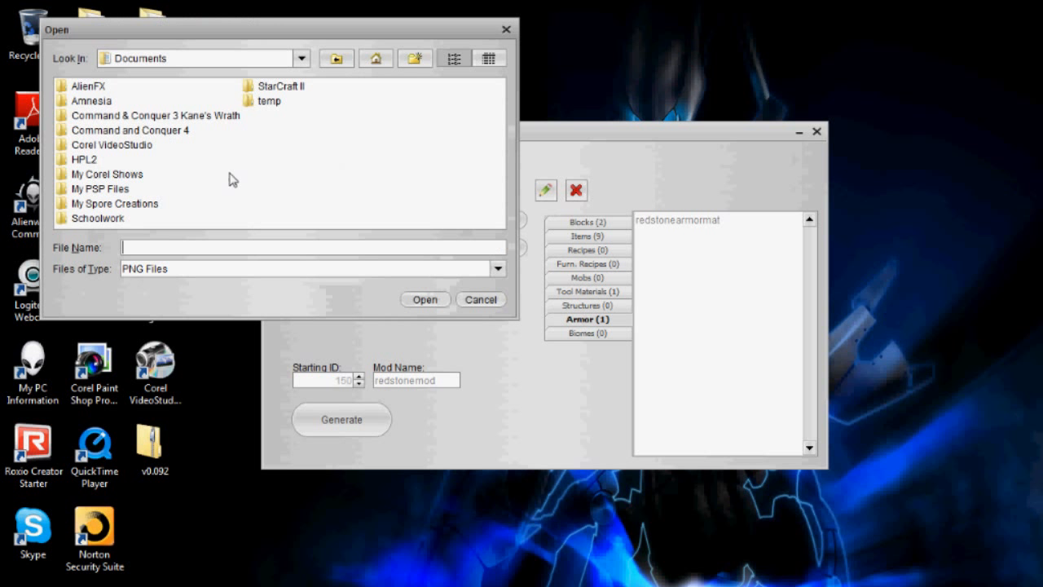
click(375, 57)
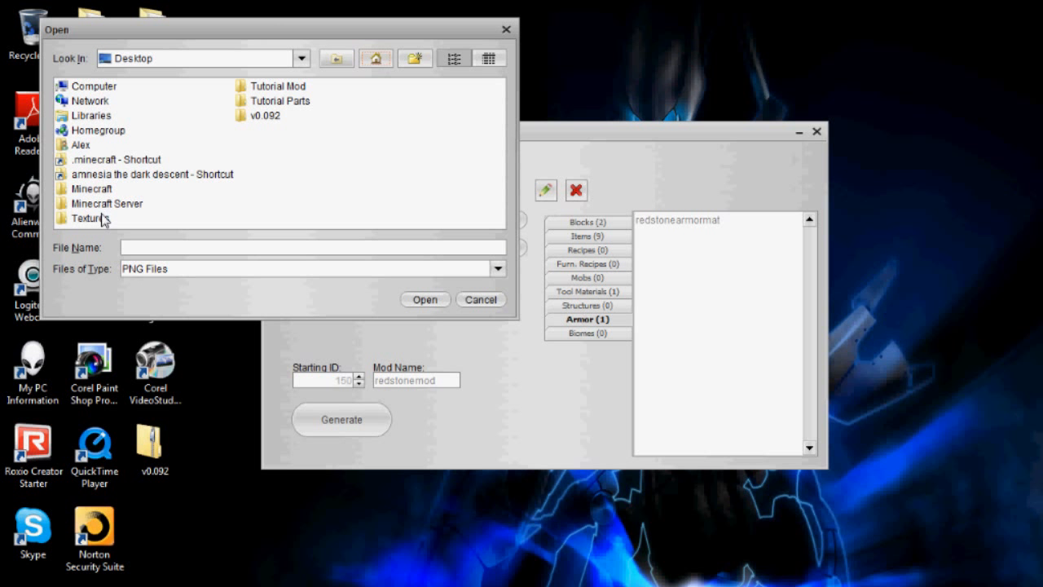
double_click(106, 218)
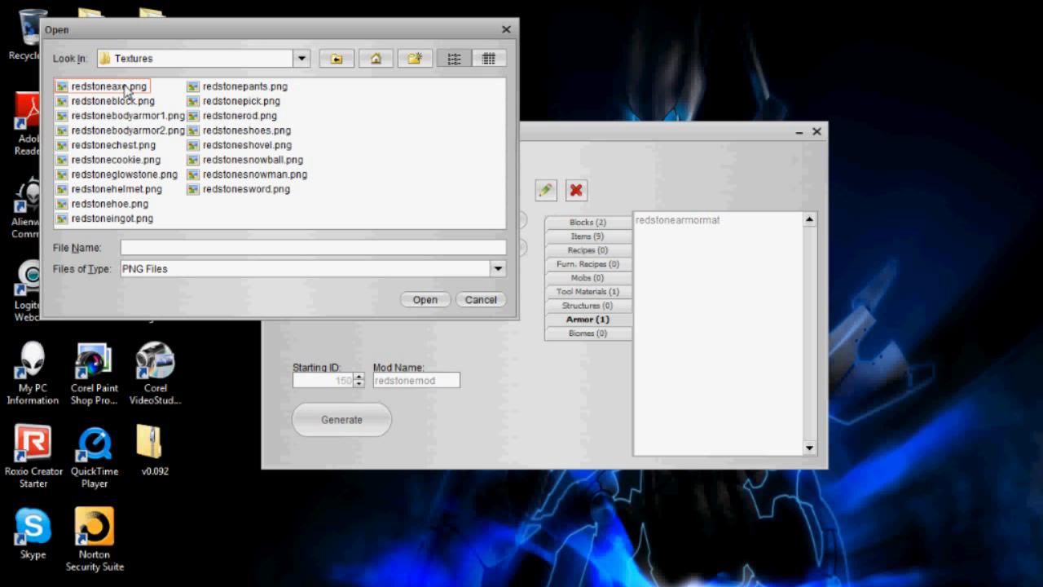
click(130, 190)
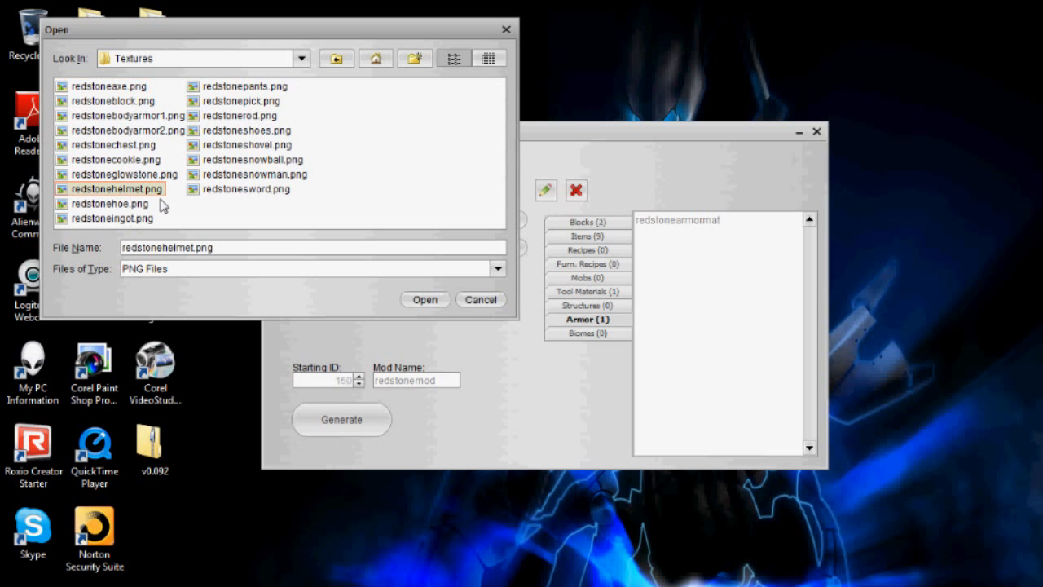
click(415, 299)
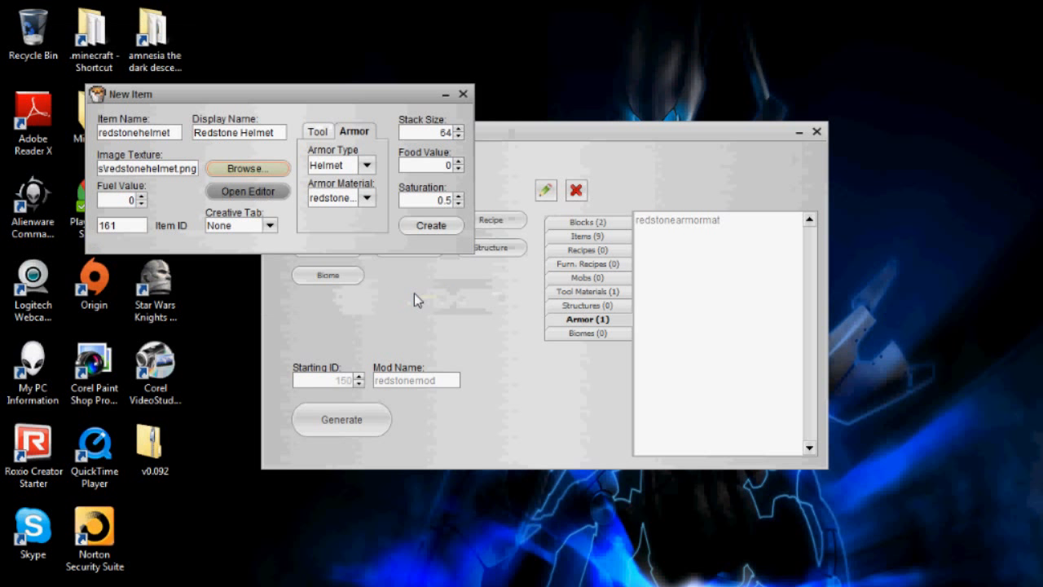
- Assign the helmet to the Redstone creative category and create the item
click(269, 225)
click(248, 343)
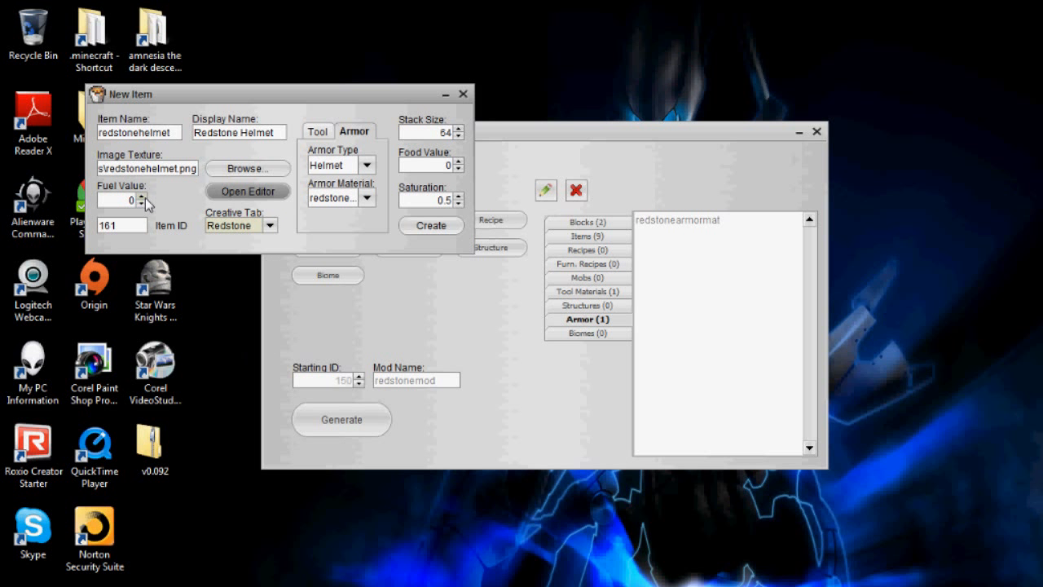
click(419, 228)
click(418, 228)
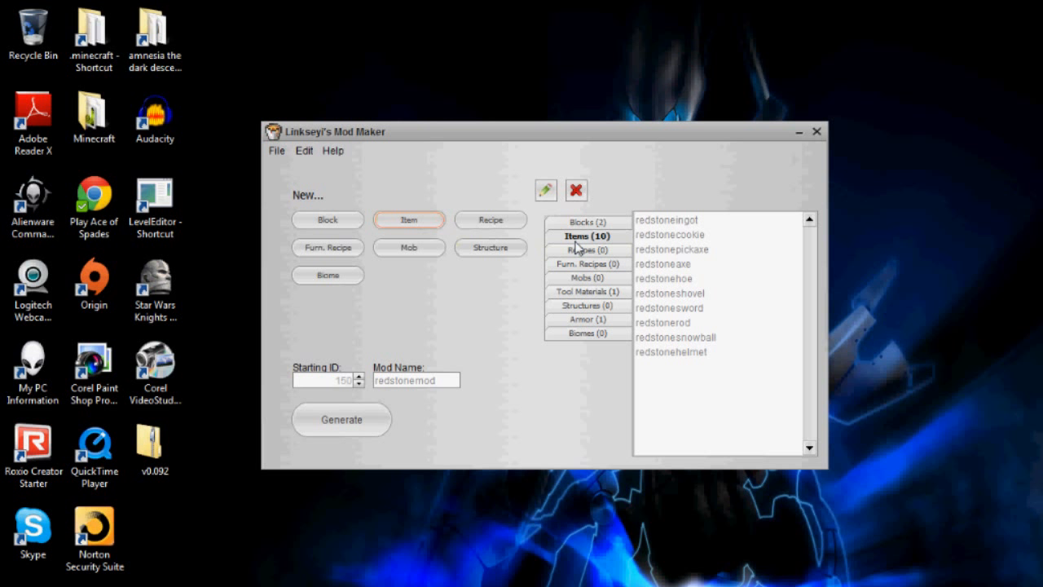
- Start another new armor item and set its armor type to Plate
click(444, 229)
click(435, 240)
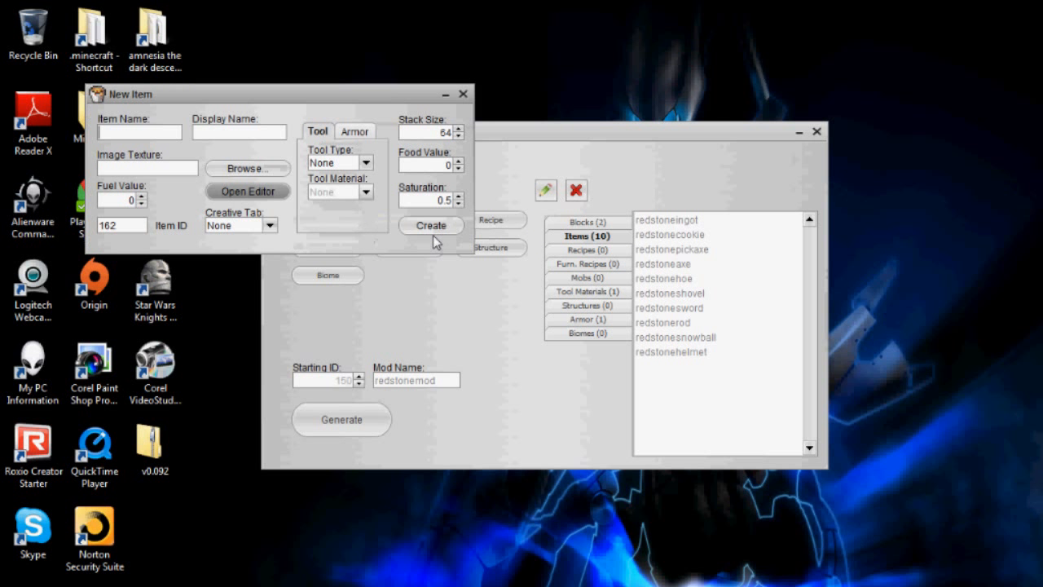
click(177, 134)
click(354, 131)
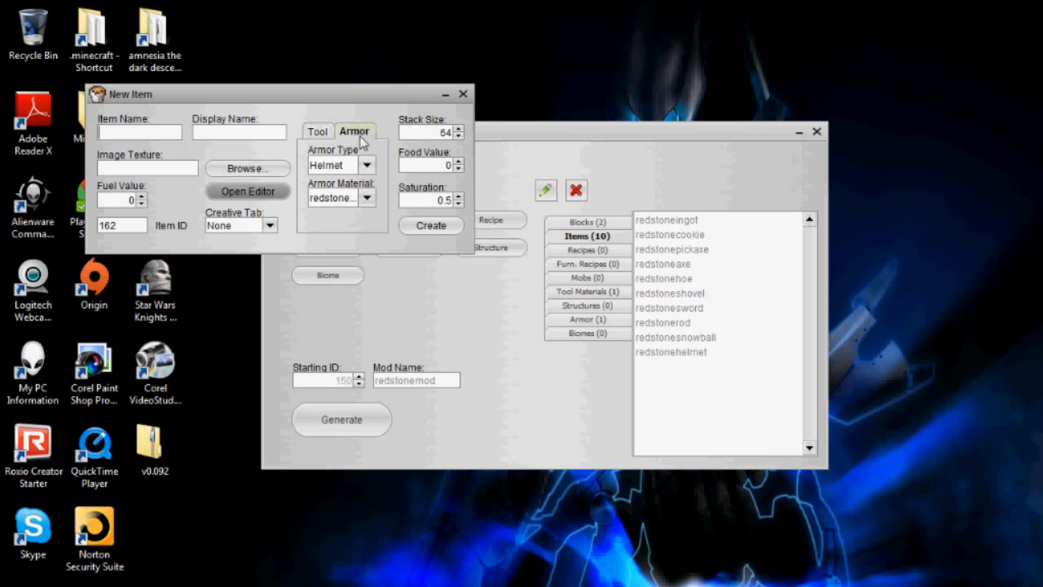
click(366, 164)
click(346, 198)
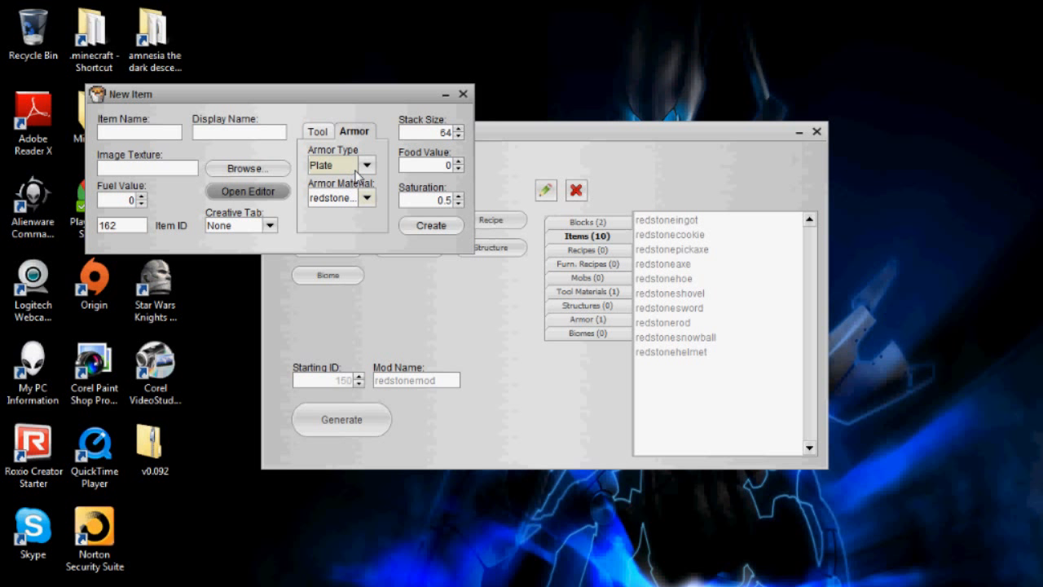
- Name the plate item redstonechestplate with the display name "Redstone Chestplate"
click(150, 136)
text(redstonechestplate)
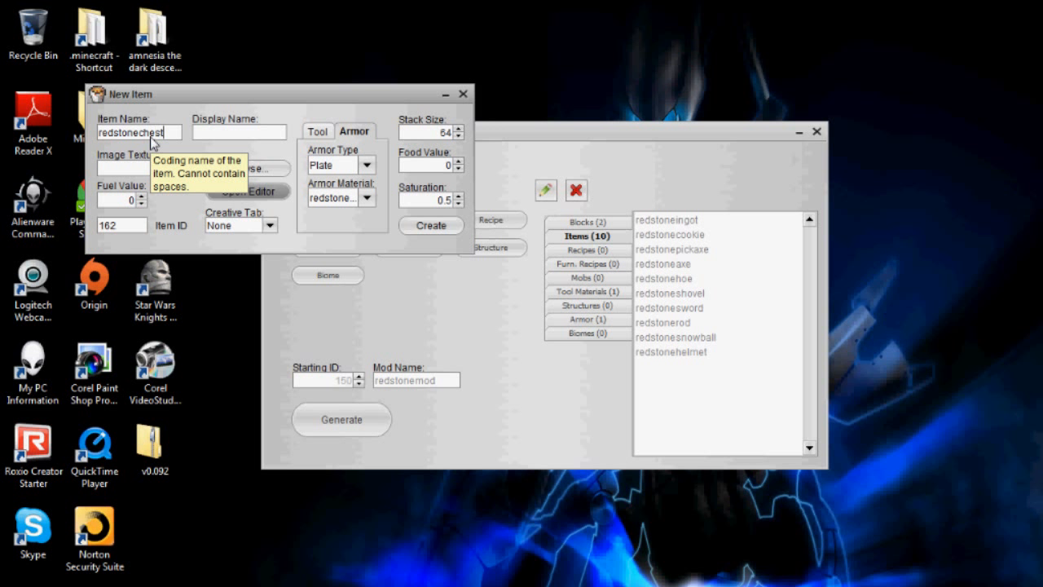
click(249, 135)
text(R)
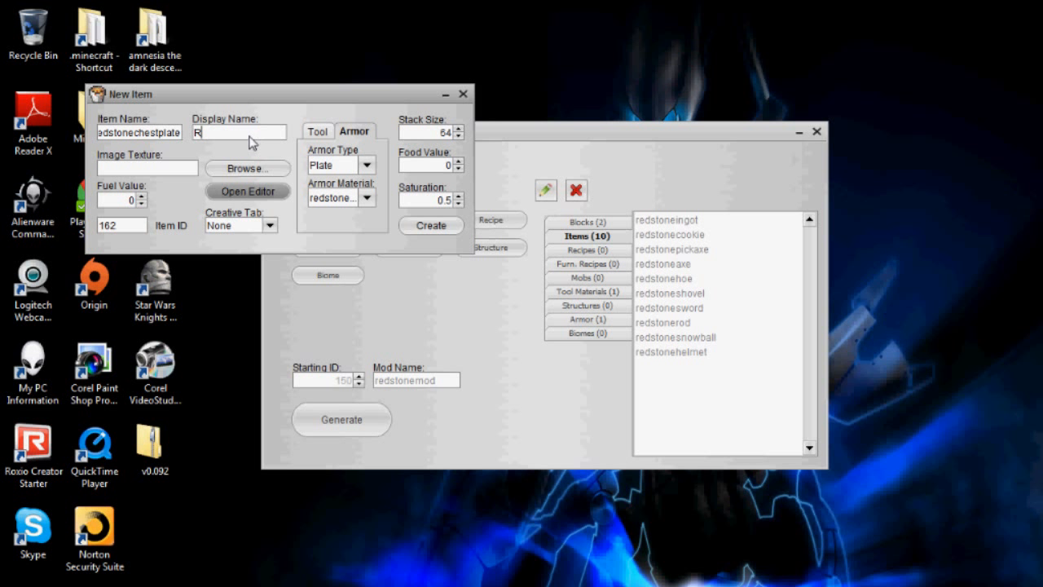
text(edstone Chest)
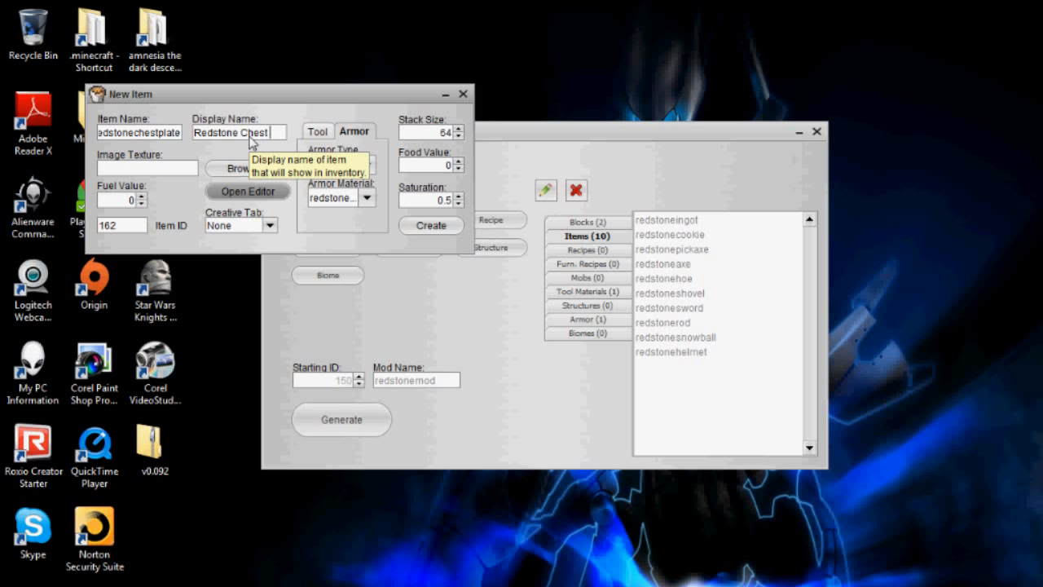
text(pal)
text(late)
- Load redstonepants.png from the desktop Textures folder as the item's image texture
click(232, 169)
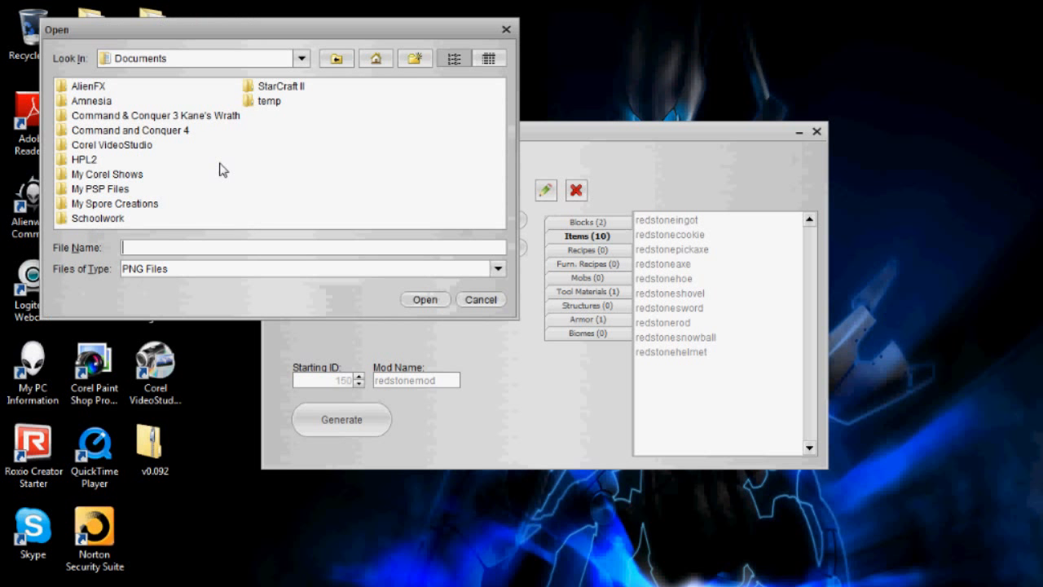
click(335, 57)
click(109, 218)
double_click(109, 219)
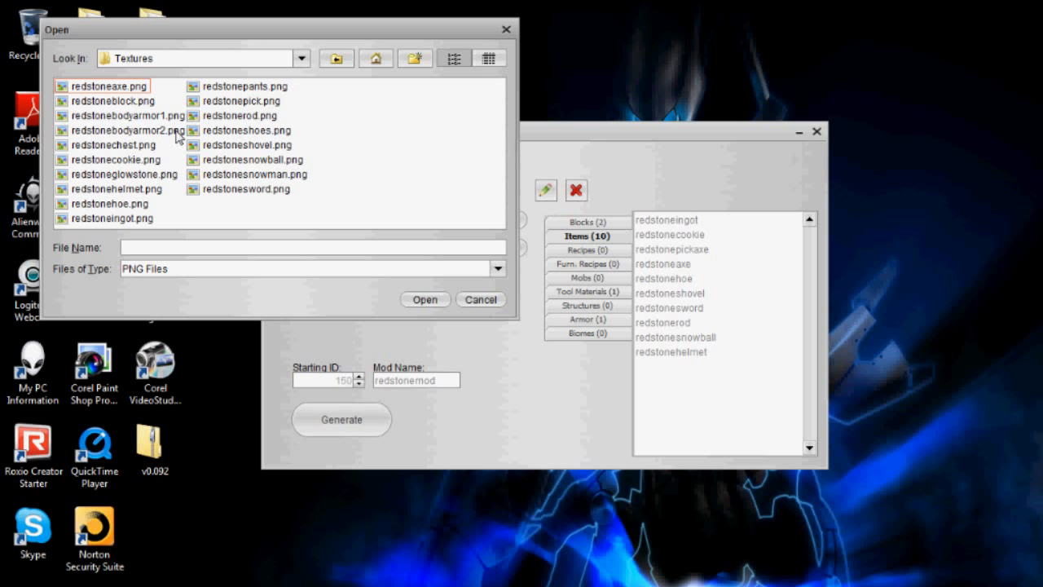
click(244, 86)
click(419, 299)
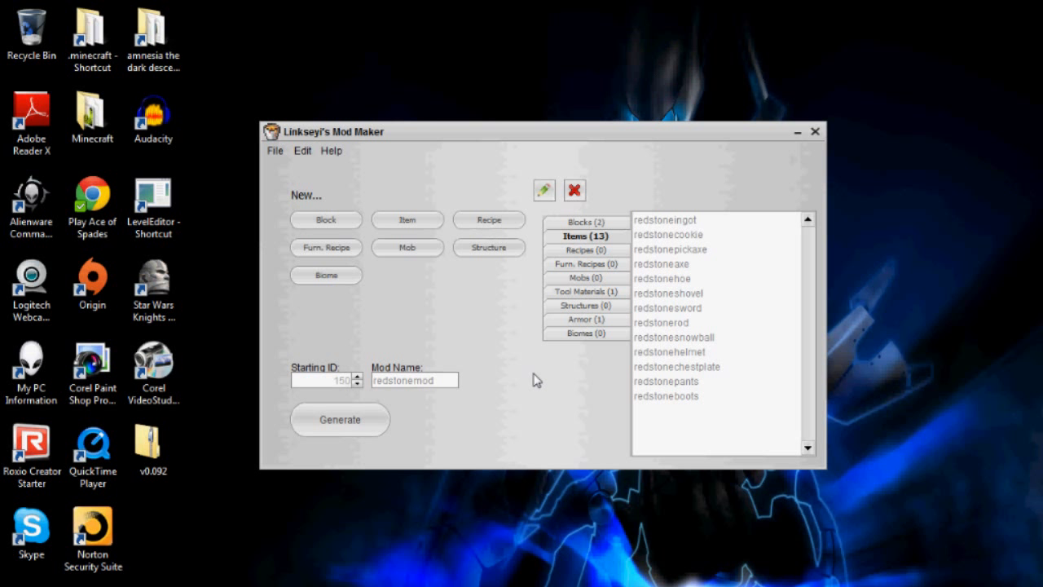
- Save the redstonemod project with the new armor pieces
click(276, 151)
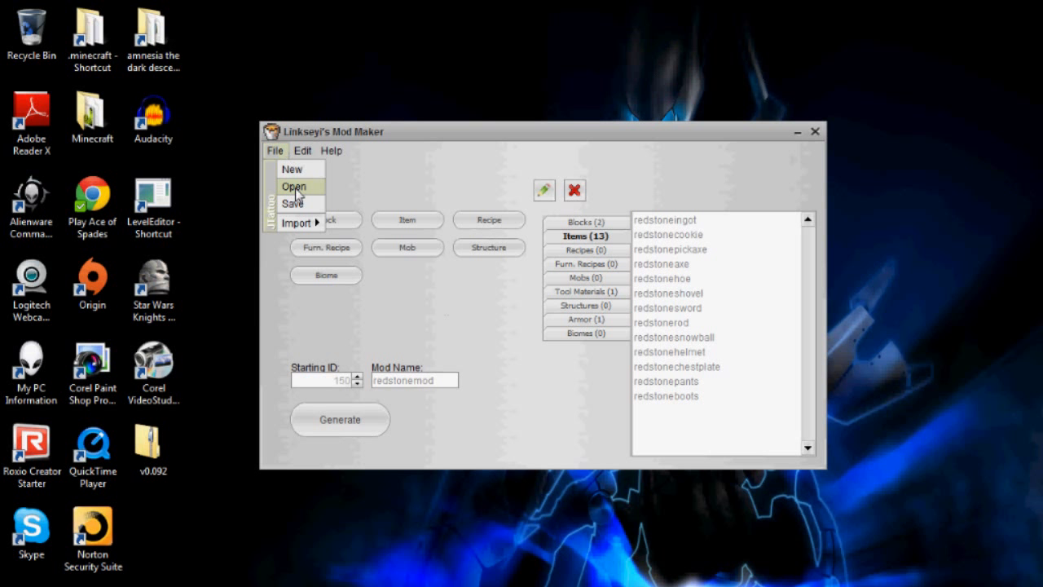
click(295, 204)
click(664, 428)
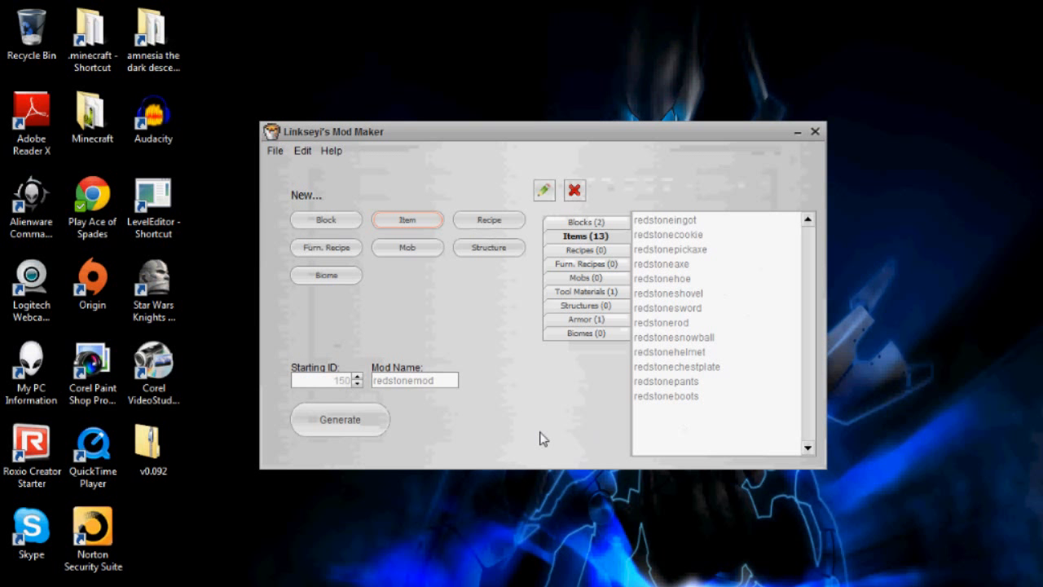